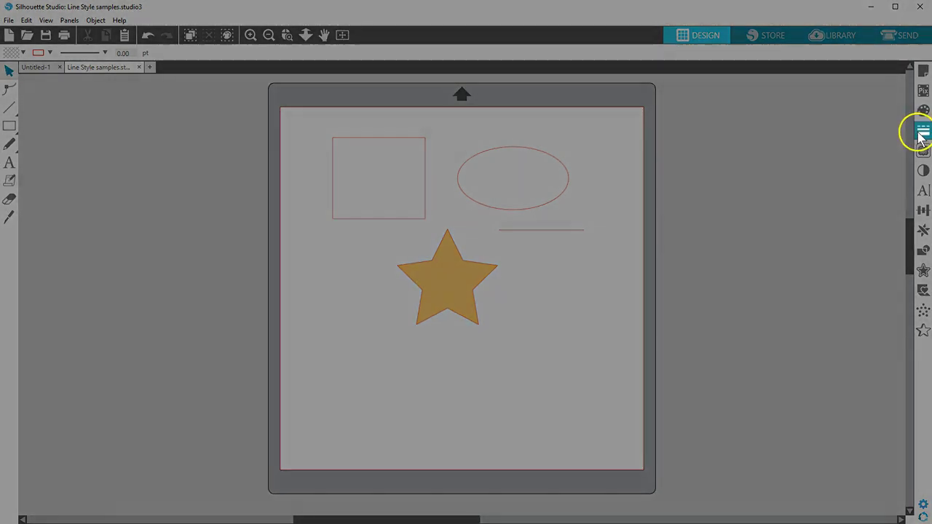
Open the Line Style panel and move it onto the page area beside the shapes
{"action": "left_click", "coordinate": [921, 134]}
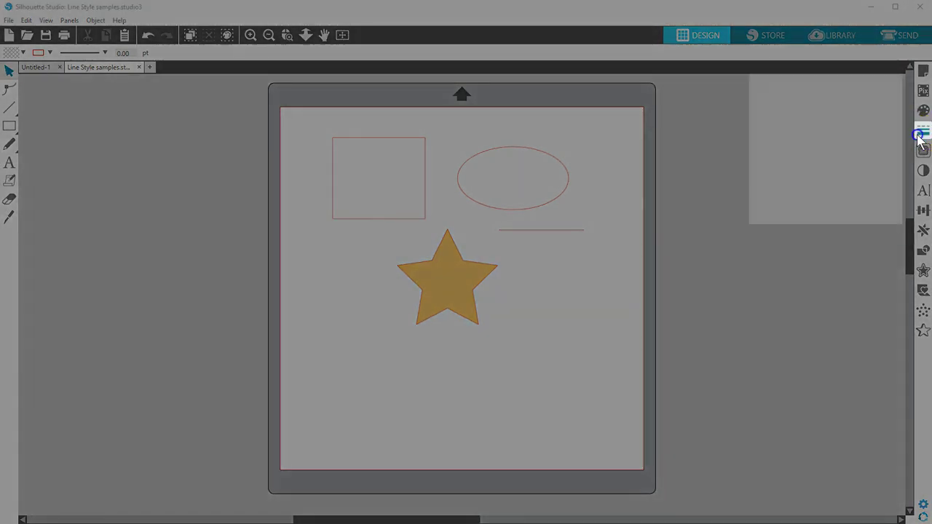
{"action": "left_click_drag", "start_coordinate": [863, 77], "coordinate": [739, 121]}
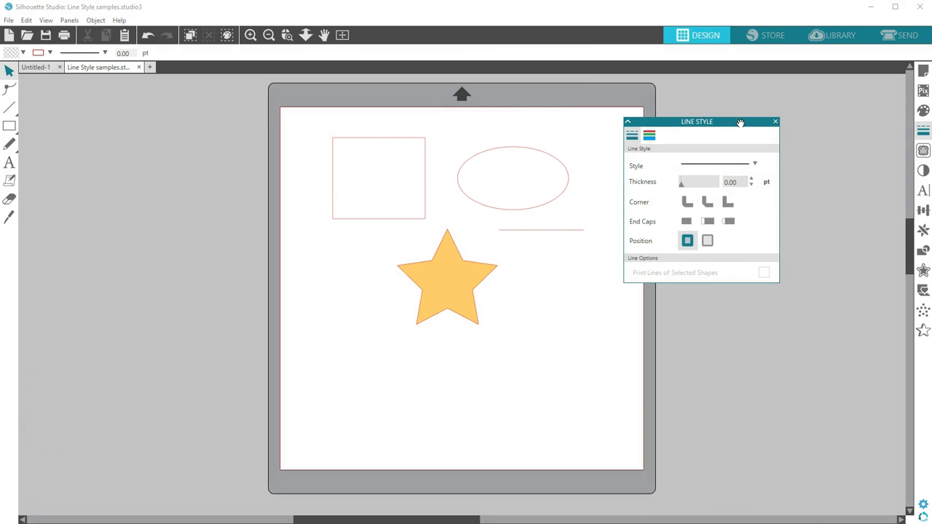
{"action": "left_click", "coordinate": [815, 138]}
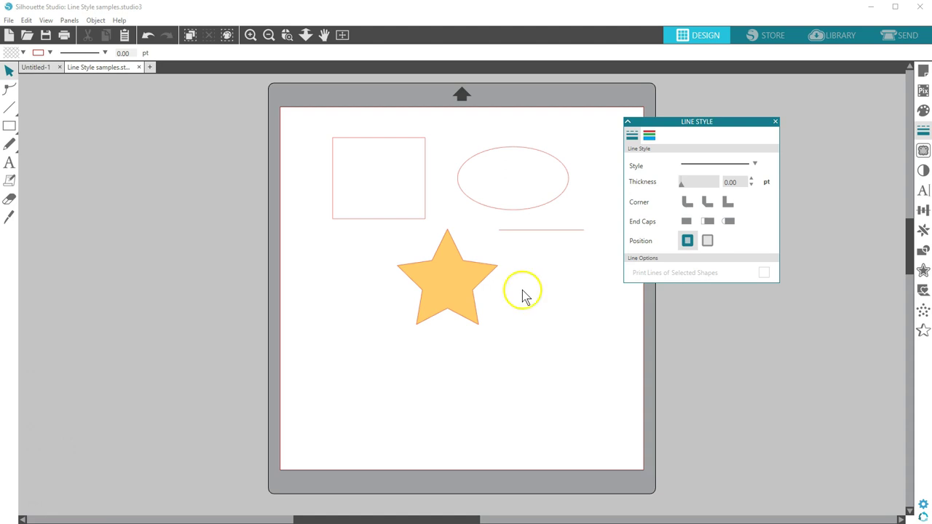
Select all shapes and open Line Color options, trying 67% transparency before resetting it to 0%
{"action": "left_click_drag", "start_coordinate": [306, 117], "coordinate": [615, 356]}
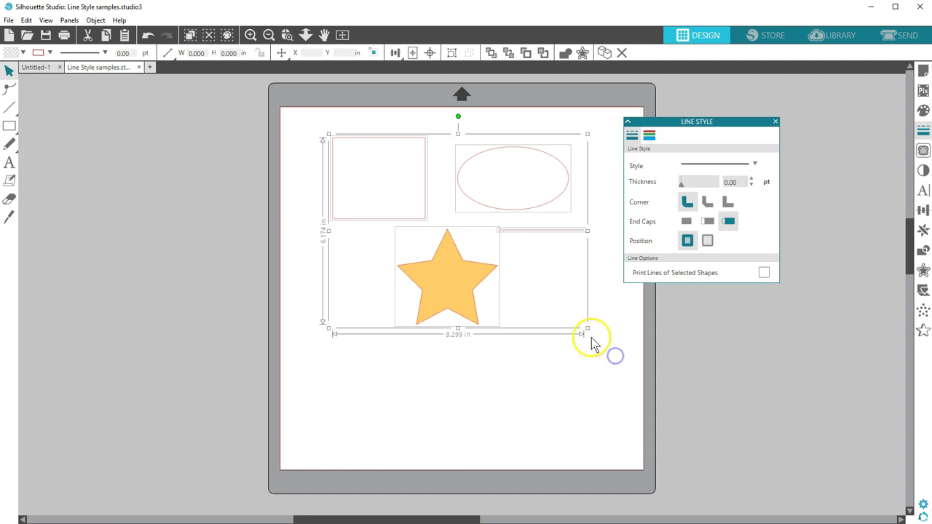
{"action": "left_click", "coordinate": [648, 135]}
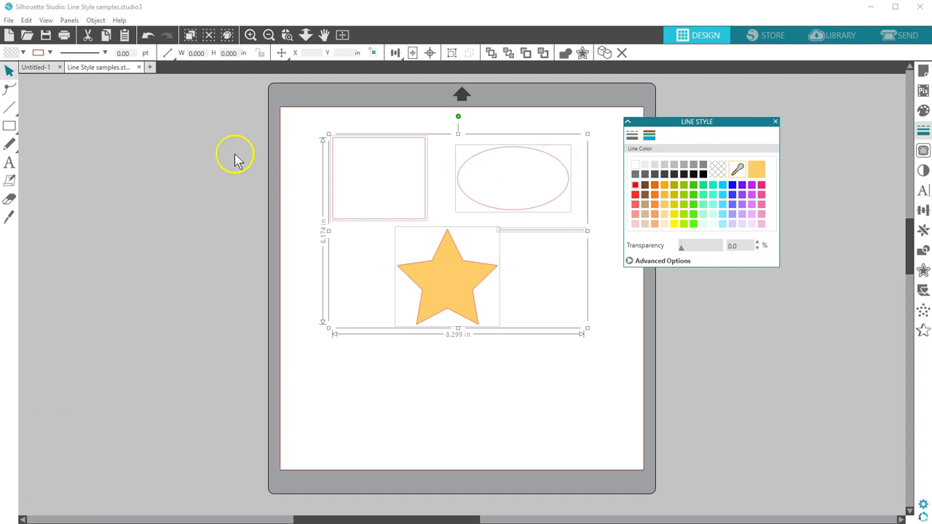
{"action": "left_click", "coordinate": [50, 53]}
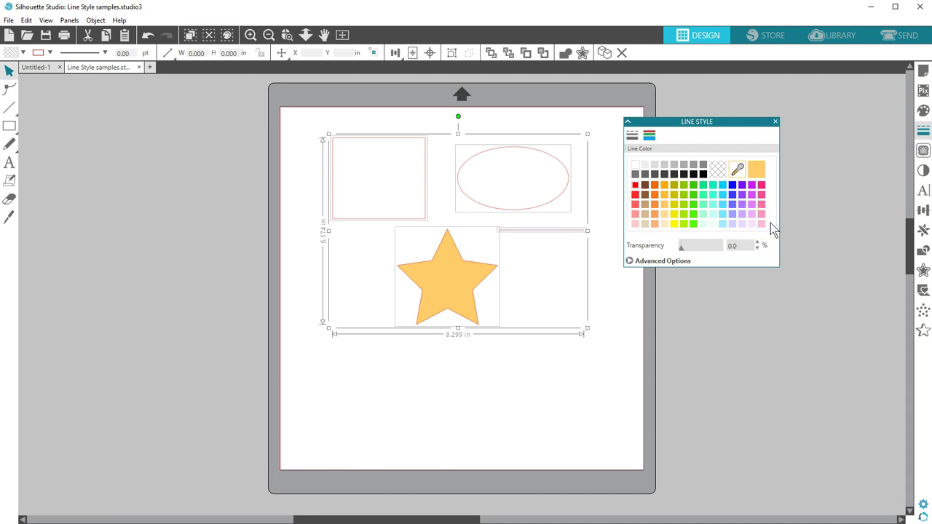
{"action": "left_click", "coordinate": [679, 247]}
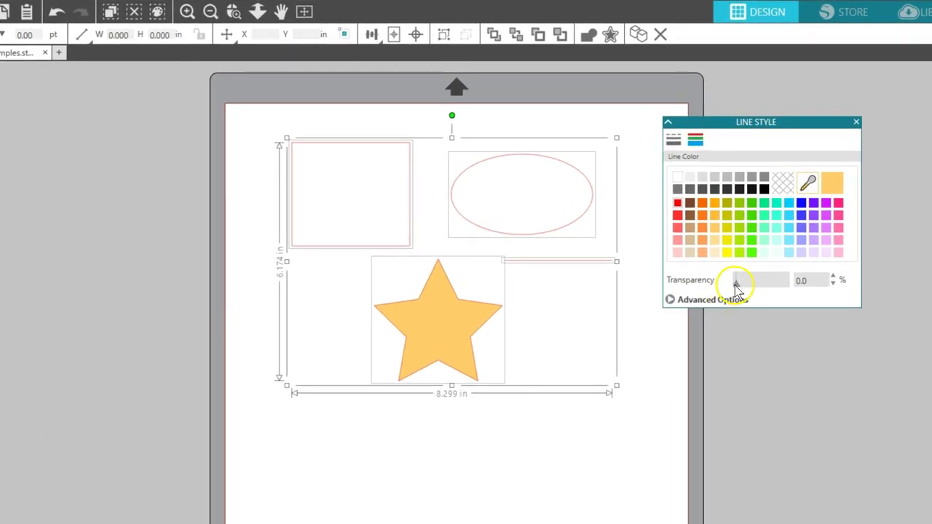
{"action": "mouse_move", "coordinate": [735, 286]}
{"action": "left_mouse_down"}
{"action": "mouse_move", "coordinate": [771, 286]}
{"action": "mouse_move", "coordinate": [730, 285]}
{"action": "left_mouse_up"}
{"action": "left_click", "coordinate": [670, 299]}
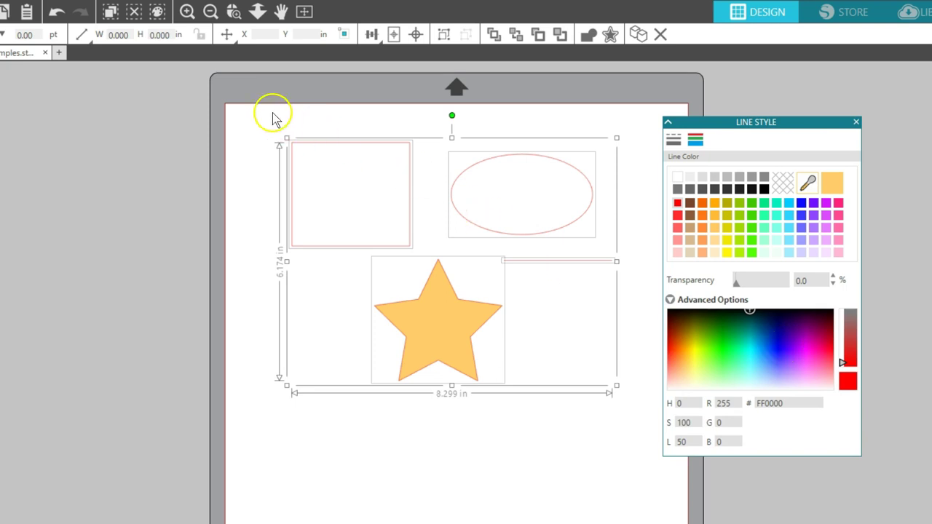
Reselect all the shapes and set their outline colour to black (000000)
{"action": "left_click_drag", "start_coordinate": [270, 114], "coordinate": [447, 287]}
{"action": "left_click_drag", "start_coordinate": [511, 331], "coordinate": [633, 422]}
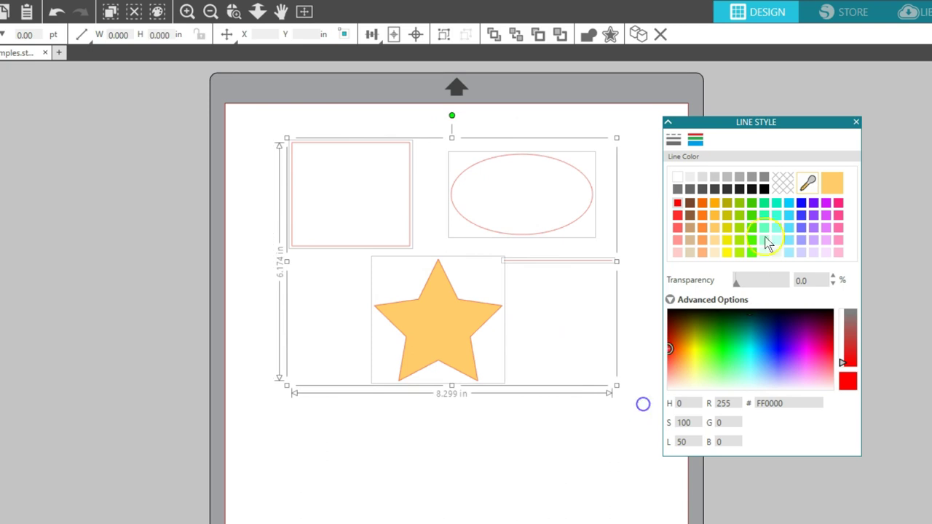
{"action": "left_click", "coordinate": [763, 189]}
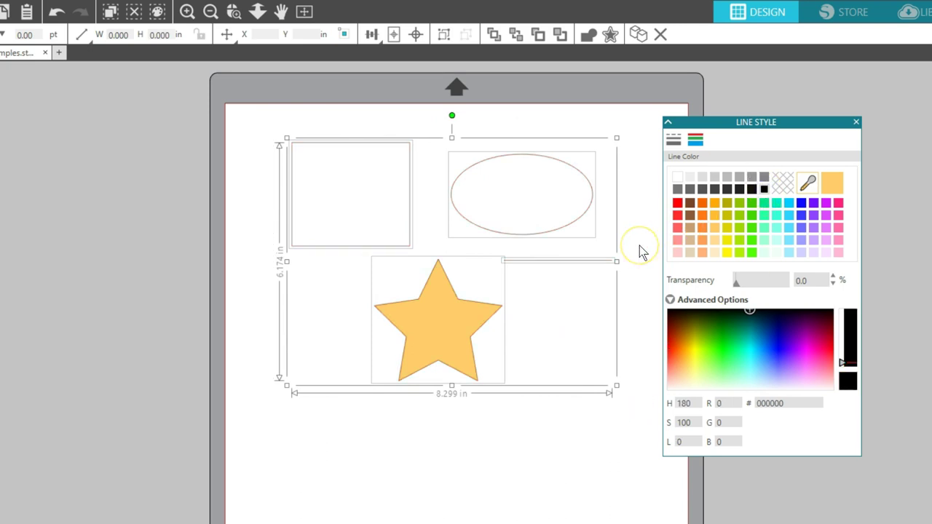
In Line Style, try heavier outline thicknesses and leave them at 1.00 pt
{"action": "left_click", "coordinate": [673, 142]}
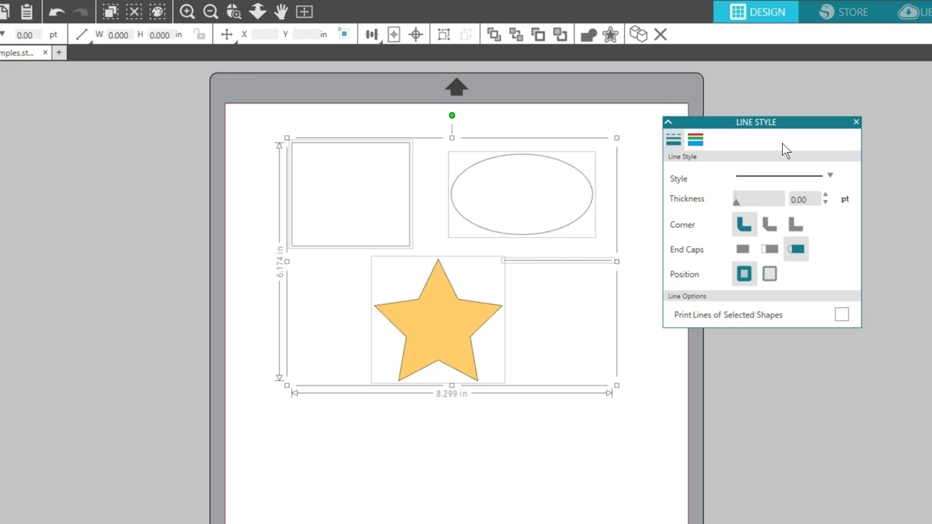
{"action": "left_click", "coordinate": [739, 203]}
{"action": "mouse_move", "coordinate": [740, 203]}
{"action": "left_mouse_down"}
{"action": "mouse_move", "coordinate": [761, 205]}
{"action": "mouse_move", "coordinate": [738, 204]}
{"action": "left_mouse_up"}
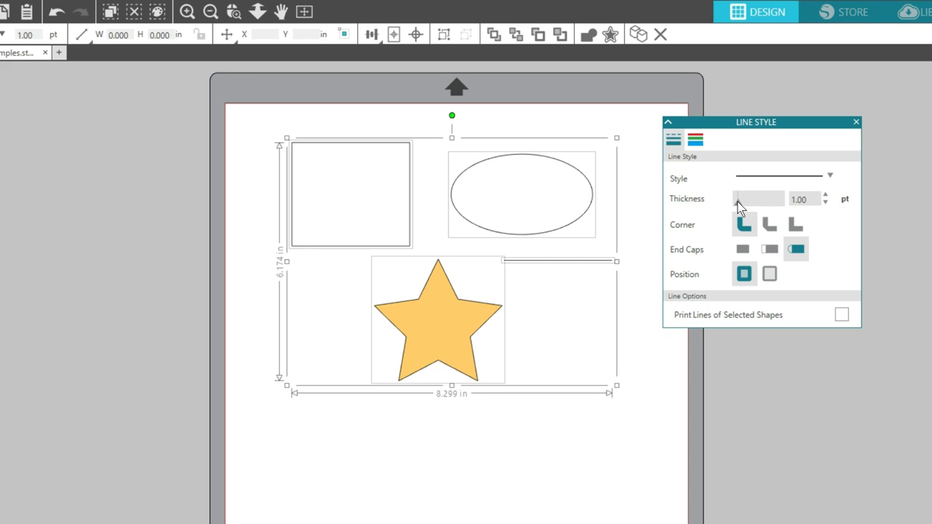
{"action": "mouse_move", "coordinate": [738, 204]}
{"action": "left_mouse_down"}
{"action": "mouse_move", "coordinate": [761, 202]}
{"action": "mouse_move", "coordinate": [738, 202]}
{"action": "left_mouse_up"}
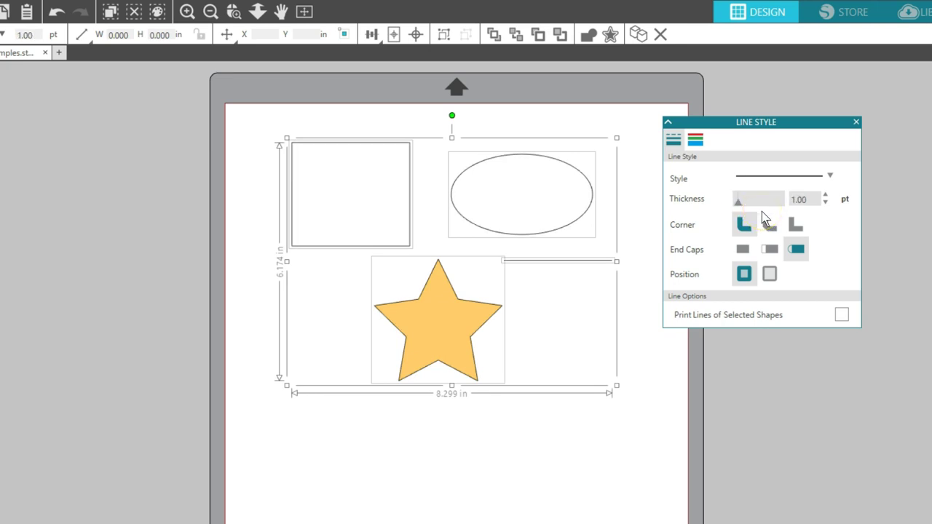
{"action": "left_click", "coordinate": [830, 176]}
{"action": "left_click", "coordinate": [776, 223]}
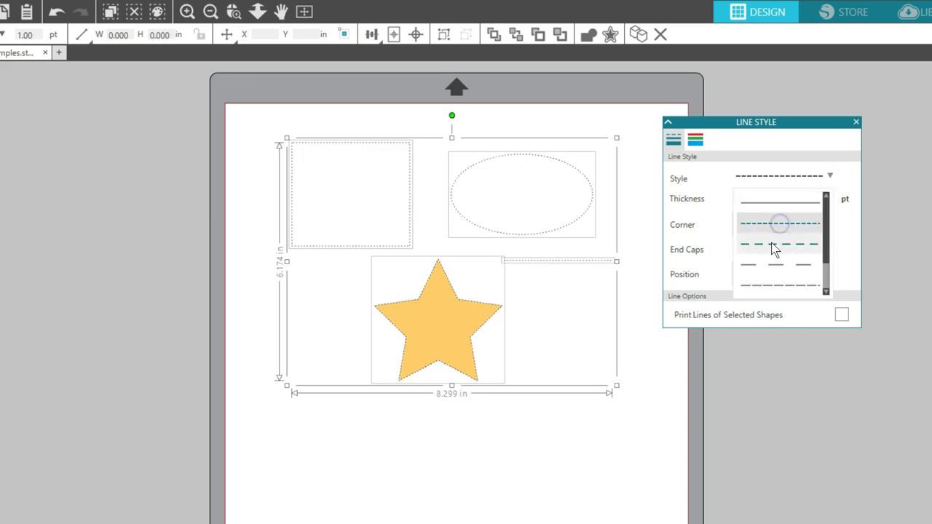
{"action": "left_click", "coordinate": [769, 243]}
{"action": "left_click", "coordinate": [772, 264]}
{"action": "left_click", "coordinate": [772, 284]}
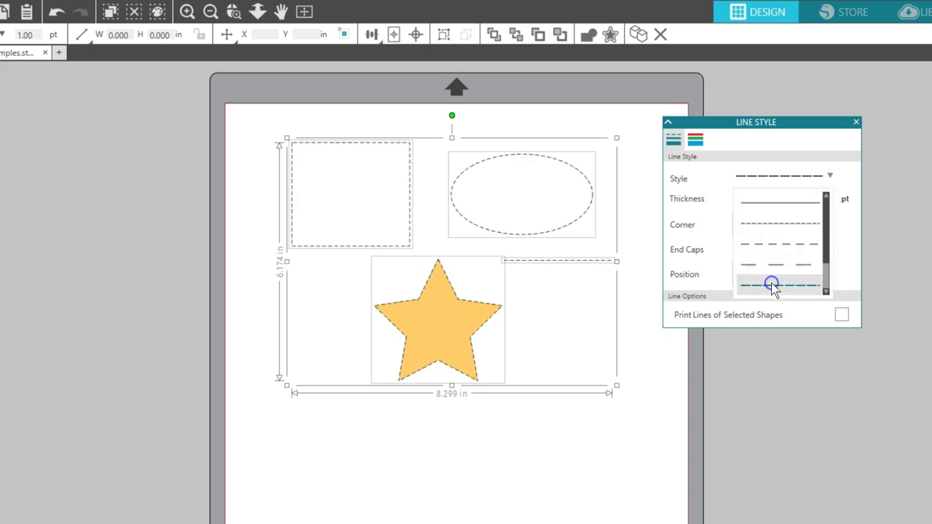
{"action": "scroll", "coordinate": [772, 285], "scroll_direction": "down", "scroll_amount": 1}
{"action": "left_click", "coordinate": [770, 291]}
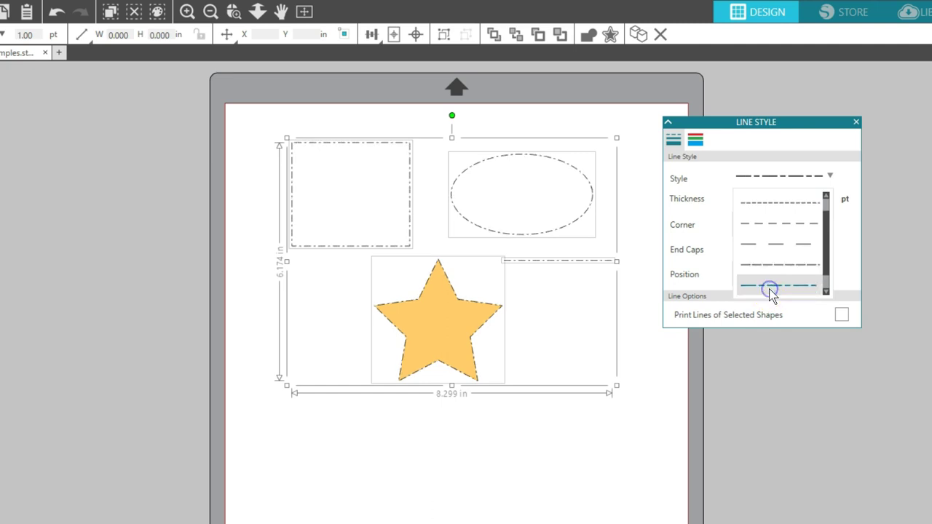
{"action": "scroll", "coordinate": [769, 294], "scroll_direction": "down", "scroll_amount": 1}
{"action": "left_click", "coordinate": [762, 284]}
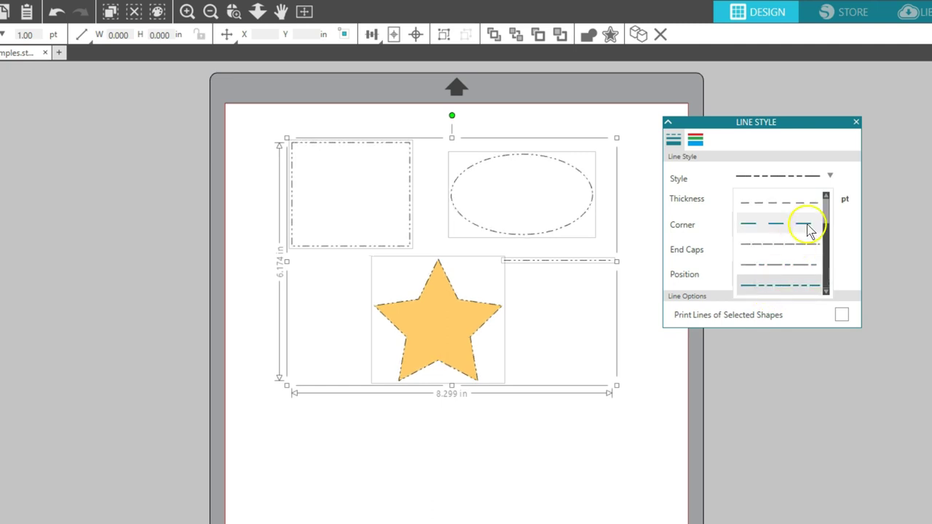
{"action": "left_click", "coordinate": [827, 196]}
{"action": "left_click", "coordinate": [794, 204]}
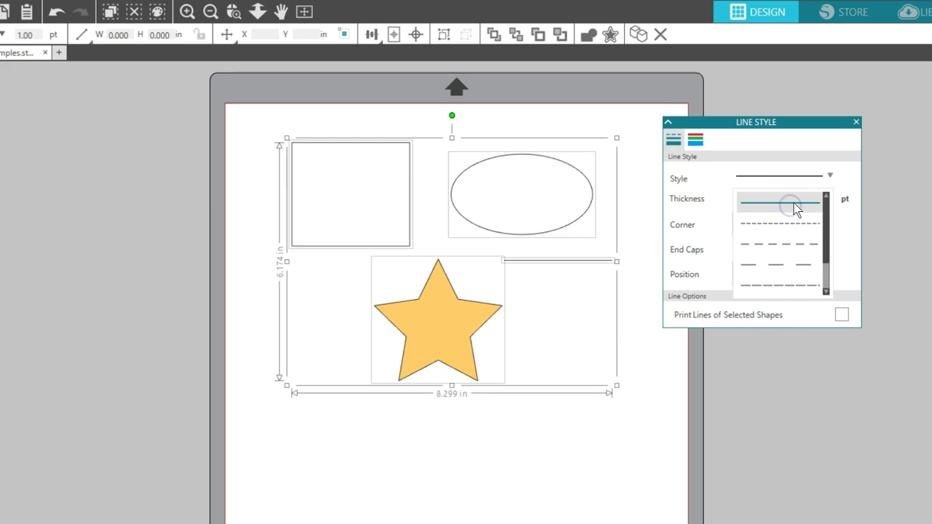
{"action": "left_click", "coordinate": [829, 175]}
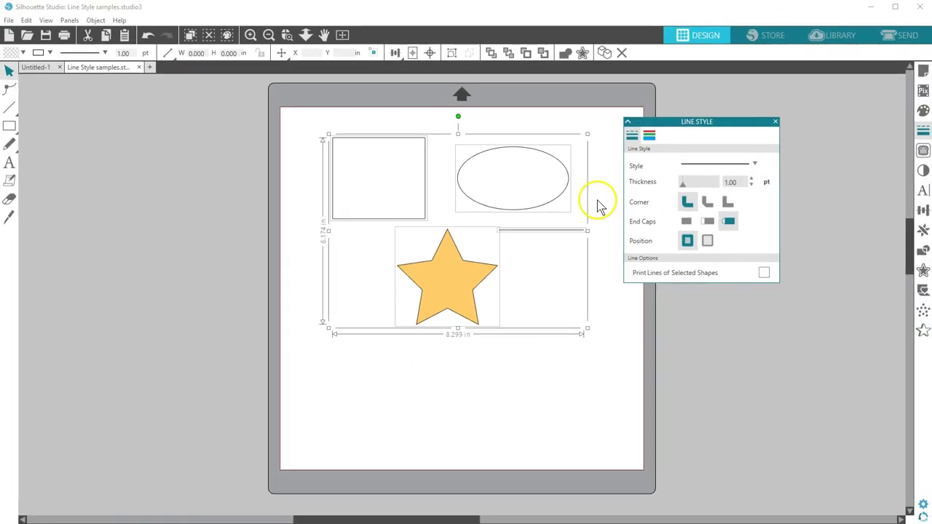
Increase the Line Style thickness for all four shapes to 12.00 pt
{"action": "left_click", "coordinate": [104, 53]}
{"action": "left_click", "coordinate": [105, 52]}
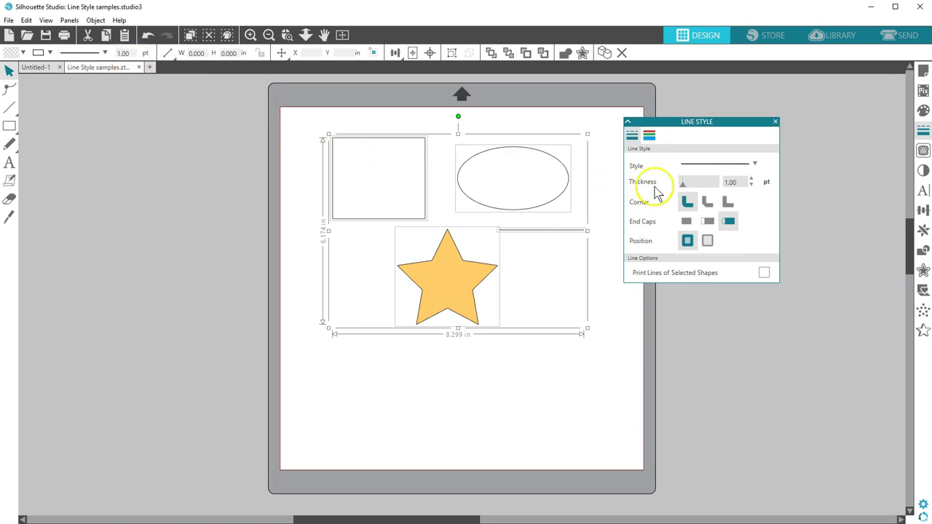
{"action": "left_click", "coordinate": [684, 185]}
{"action": "left_click_drag", "start_coordinate": [685, 186], "coordinate": [705, 191]}
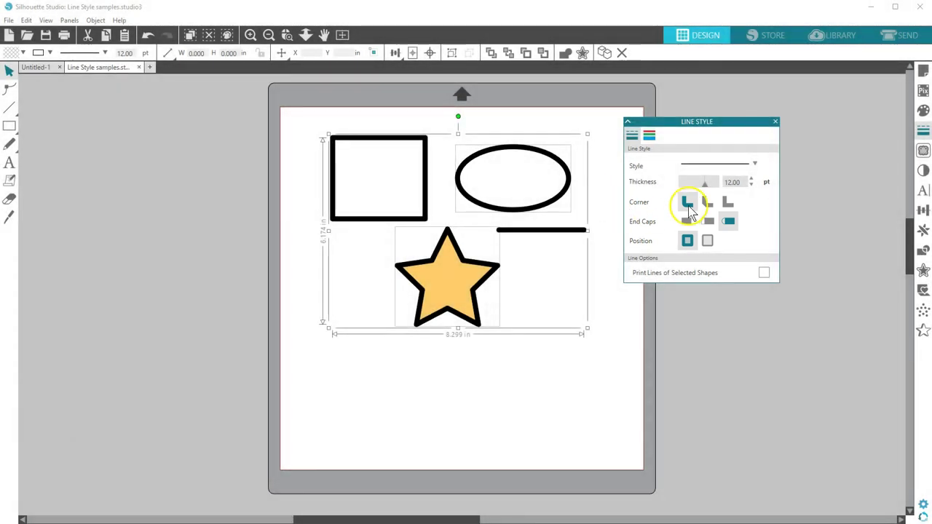
Zoom in on the shapes, then try each Corner style and settle on round corners
{"action": "left_click", "coordinate": [284, 48]}
{"action": "left_click_drag", "start_coordinate": [256, 102], "coordinate": [717, 357]}
{"action": "left_click_drag", "start_coordinate": [701, 122], "coordinate": [771, 161]}
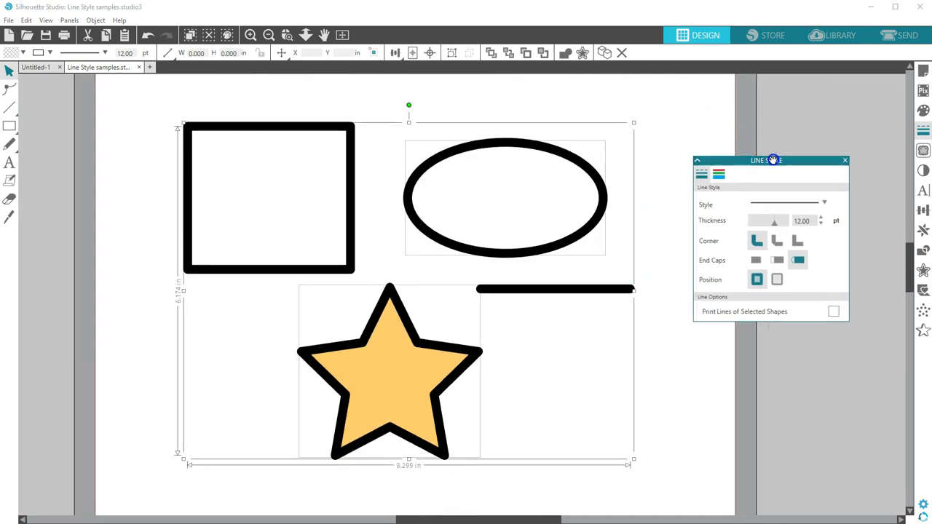
{"action": "left_click", "coordinate": [777, 242]}
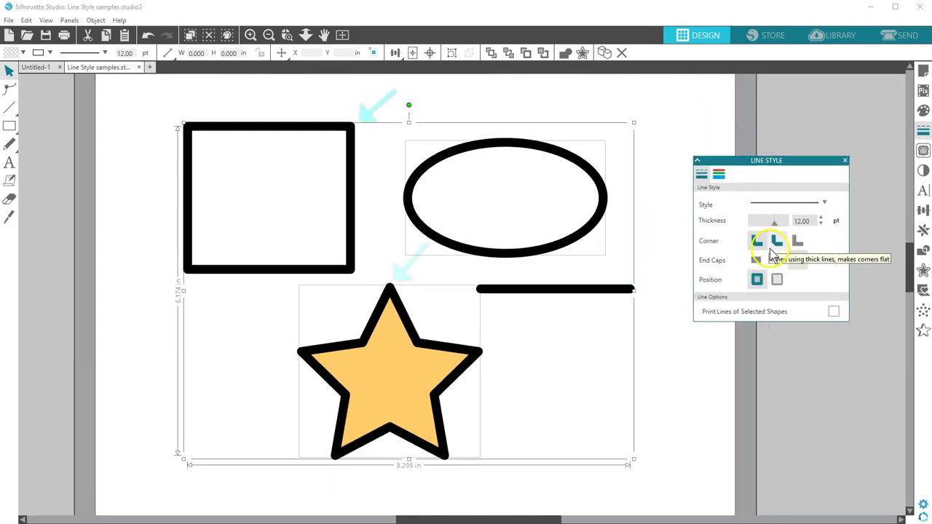
{"action": "left_click", "coordinate": [756, 243]}
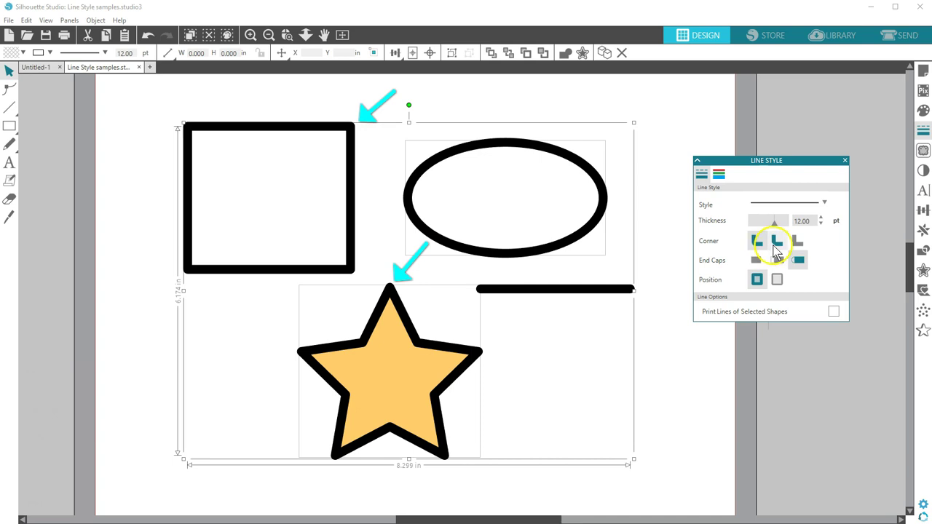
{"action": "left_click", "coordinate": [776, 243]}
{"action": "left_click", "coordinate": [796, 242]}
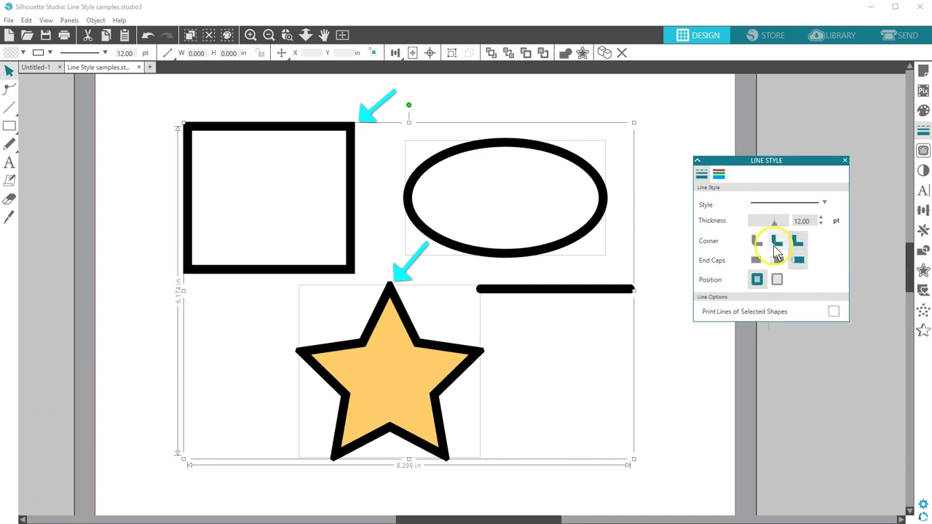
{"action": "left_click", "coordinate": [757, 246]}
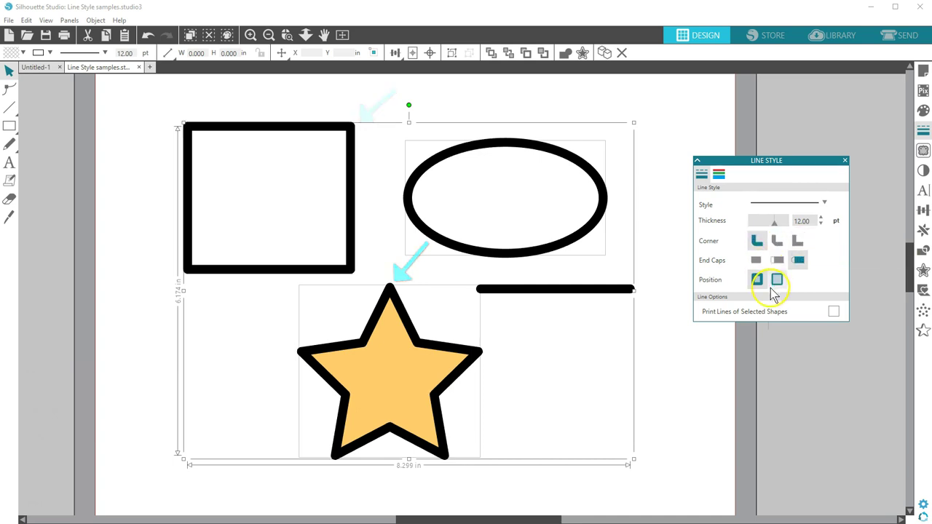
Try the flat and square End Caps, then give the line round end caps
{"action": "left_click", "coordinate": [756, 264]}
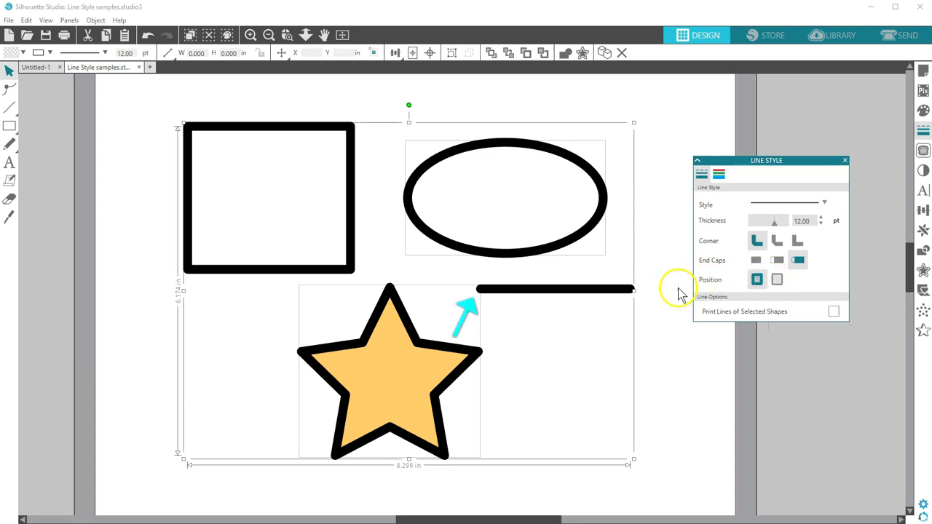
{"action": "left_click", "coordinate": [756, 262]}
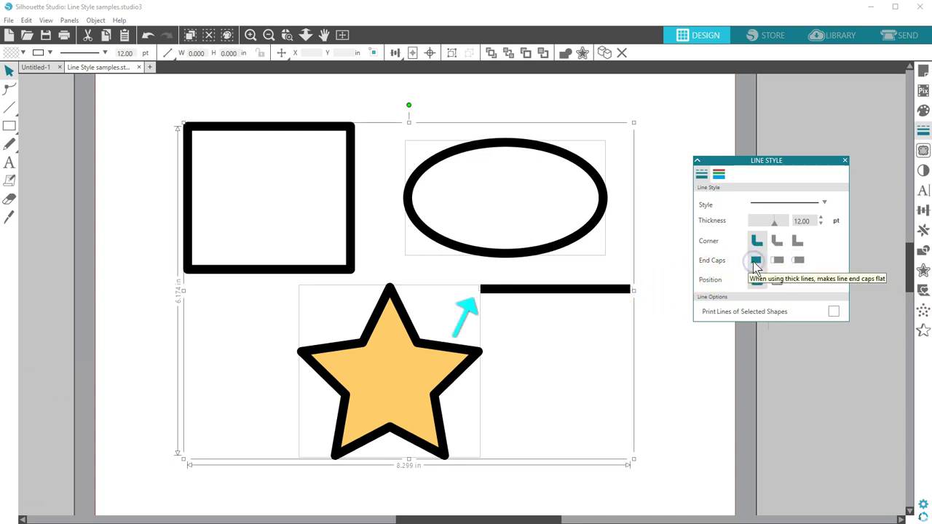
{"action": "left_click", "coordinate": [778, 262]}
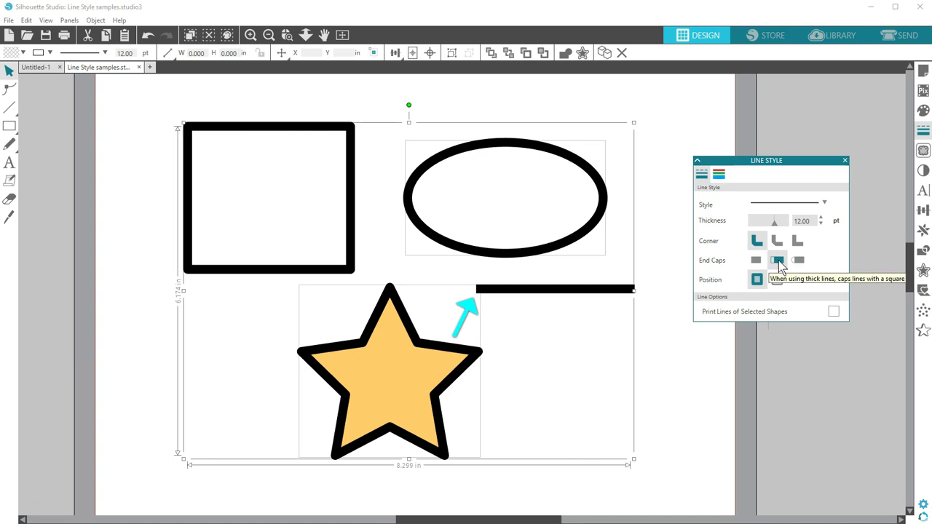
{"action": "left_click", "coordinate": [797, 262]}
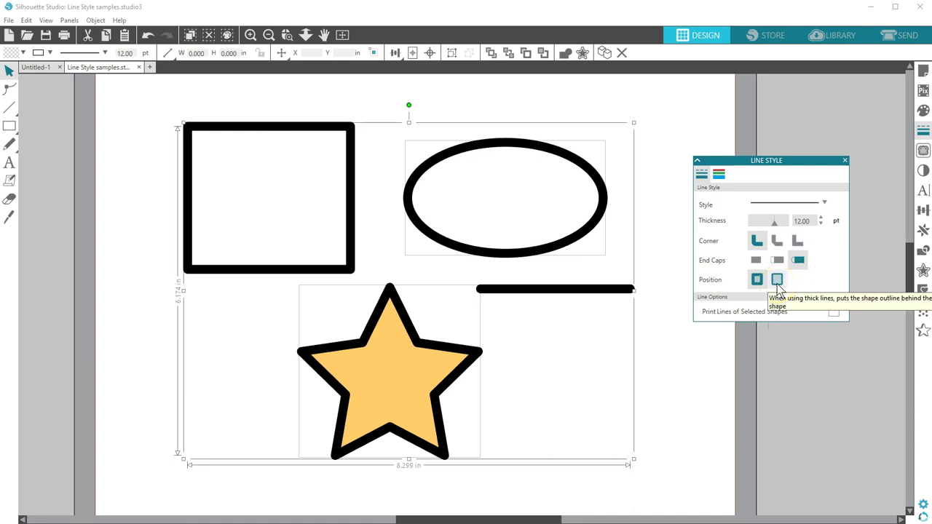
Compare the outline Position options, leaving the outlines centred on the shape edges
{"action": "left_click", "coordinate": [777, 282]}
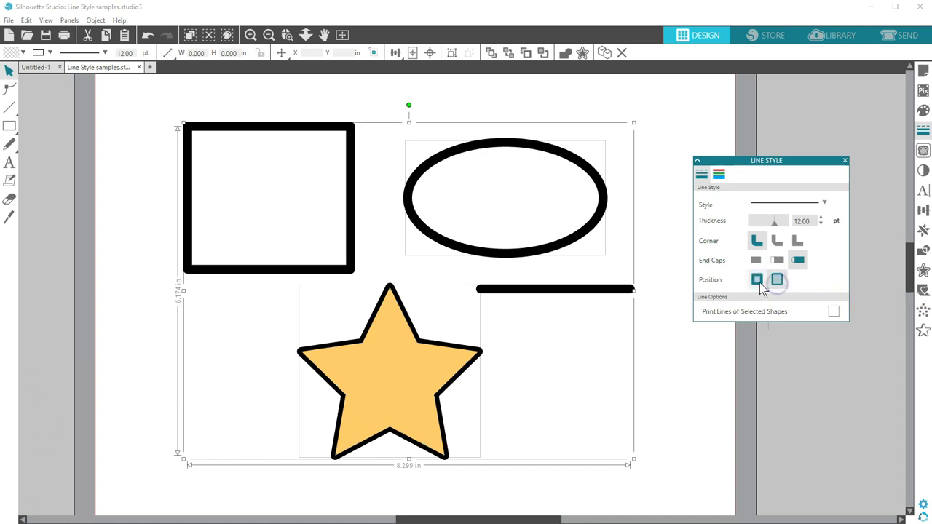
{"action": "left_click", "coordinate": [757, 280]}
{"action": "left_click", "coordinate": [777, 282]}
{"action": "left_click", "coordinate": [757, 281]}
{"action": "left_click", "coordinate": [776, 281]}
{"action": "left_click", "coordinate": [757, 280]}
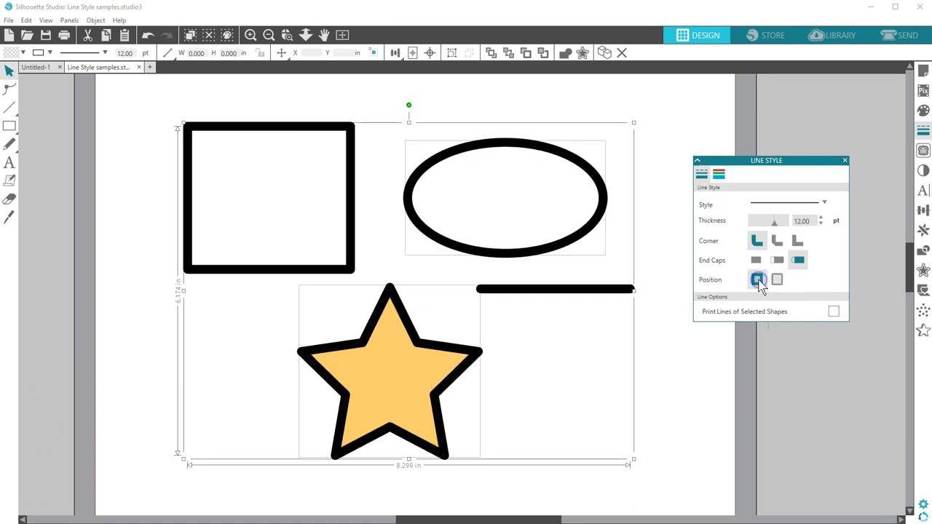
{"action": "left_click", "coordinate": [753, 326]}
Open the Send screen and zoom in on the shapes' red cut lines
{"action": "left_click", "coordinate": [891, 36]}
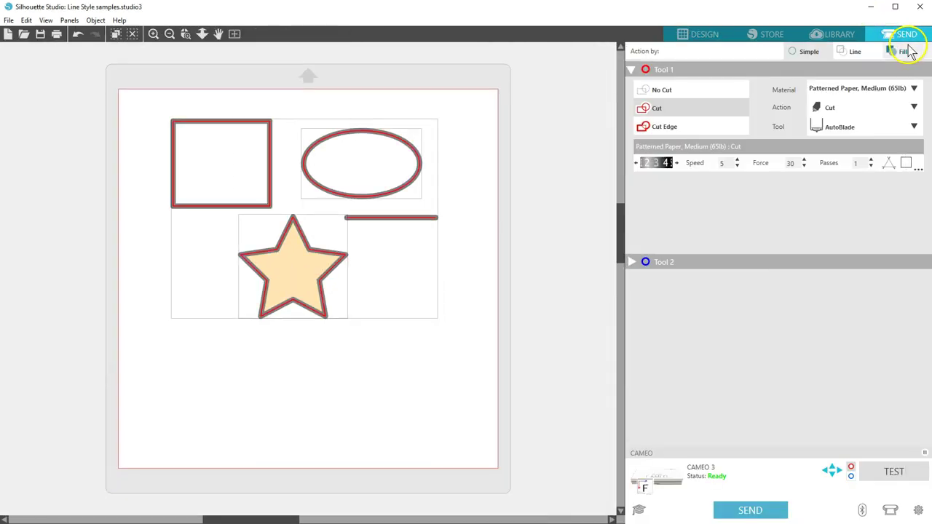
{"action": "left_click_drag", "start_coordinate": [134, 95], "coordinate": [519, 358]}
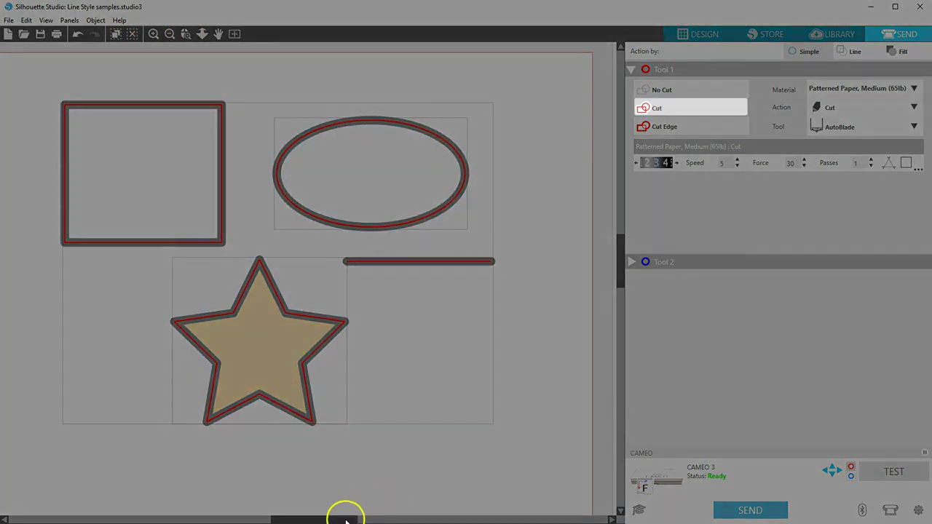
{"action": "left_click_drag", "start_coordinate": [342, 518], "coordinate": [324, 517]}
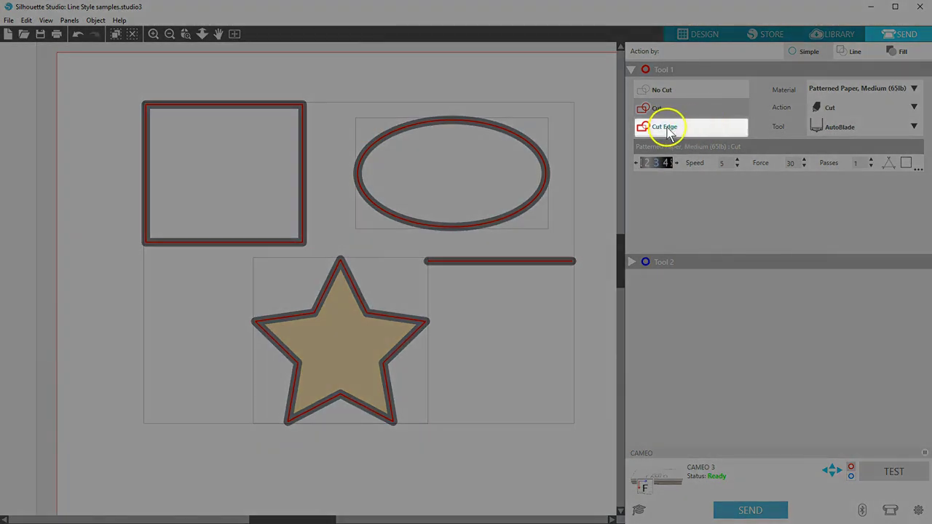
Set Tool 1 to Cut Edge for the shapes, then compare it with plain Cut
{"action": "left_click", "coordinate": [666, 128]}
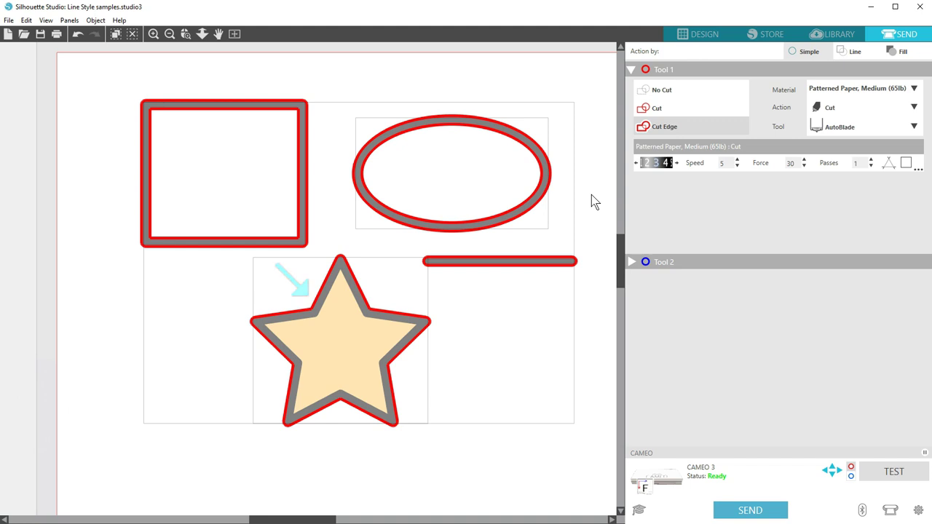
{"action": "left_click", "coordinate": [393, 519]}
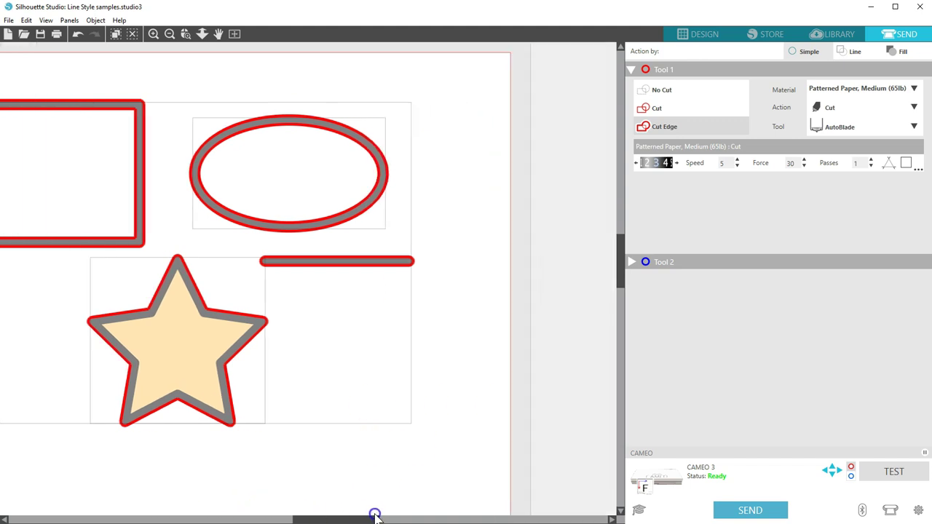
{"action": "left_click_drag", "start_coordinate": [313, 116], "coordinate": [579, 499]}
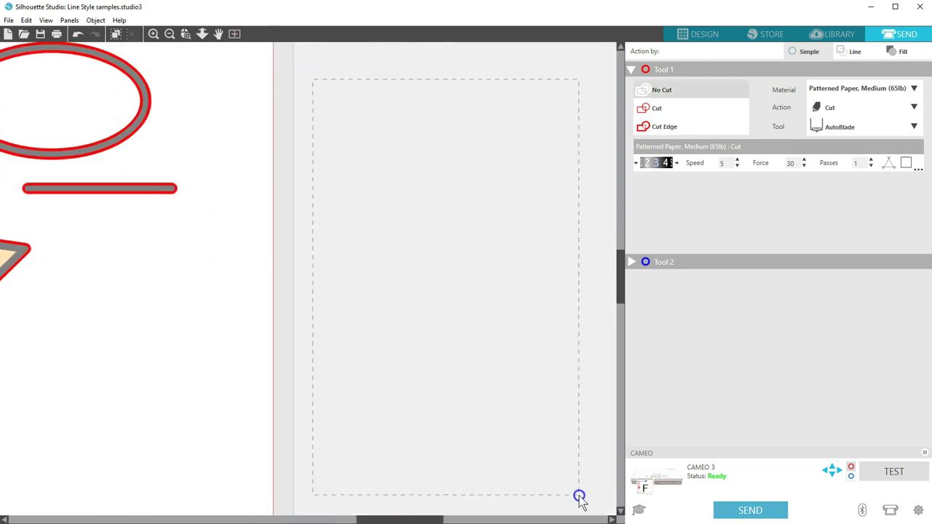
{"action": "left_click", "coordinate": [234, 33]}
{"action": "left_click", "coordinate": [516, 162]}
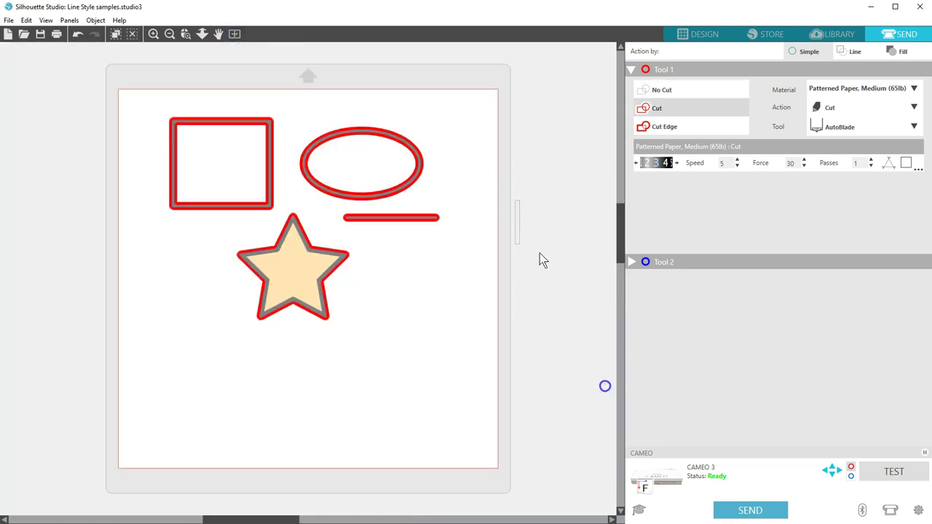
Zoom in on the vertical test line and compare Cut Edge against plain Cut on it
{"action": "left_click", "coordinate": [186, 33]}
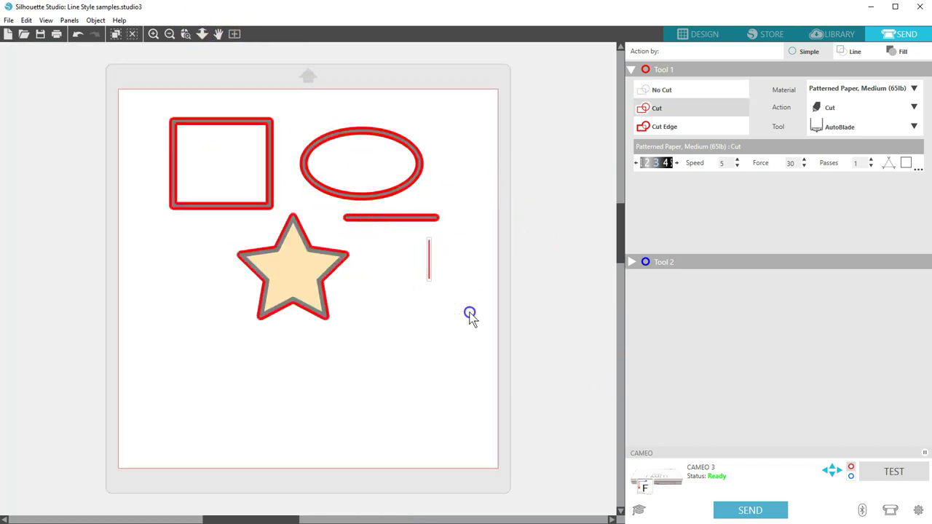
{"action": "left_click_drag", "start_coordinate": [470, 315], "coordinate": [385, 211]}
{"action": "left_click", "coordinate": [664, 126]}
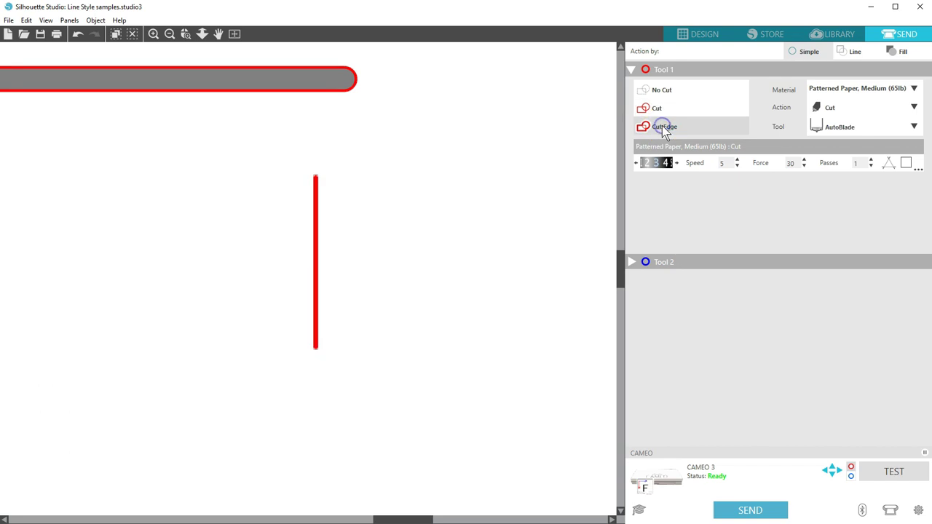
{"action": "left_click", "coordinate": [659, 109]}
{"action": "left_click", "coordinate": [661, 125]}
{"action": "left_click", "coordinate": [658, 110]}
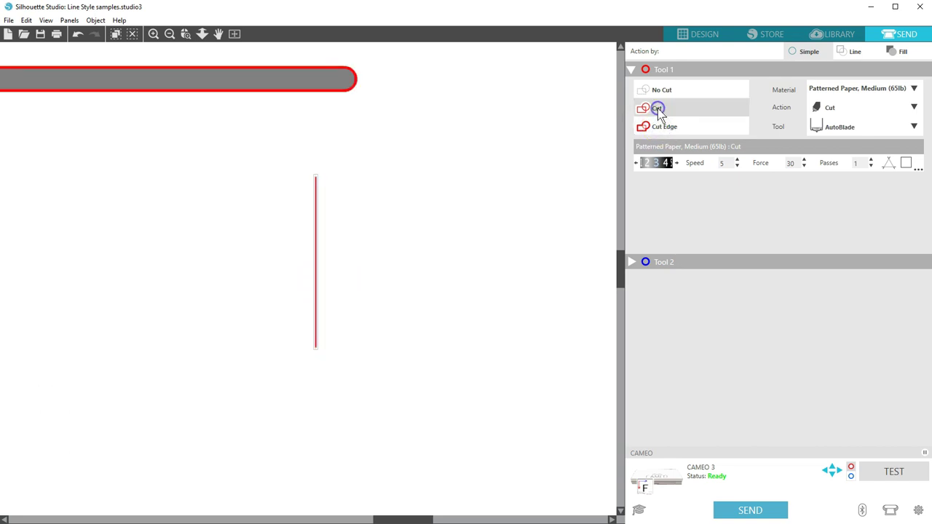
{"action": "left_click", "coordinate": [660, 127]}
{"action": "left_click", "coordinate": [663, 111]}
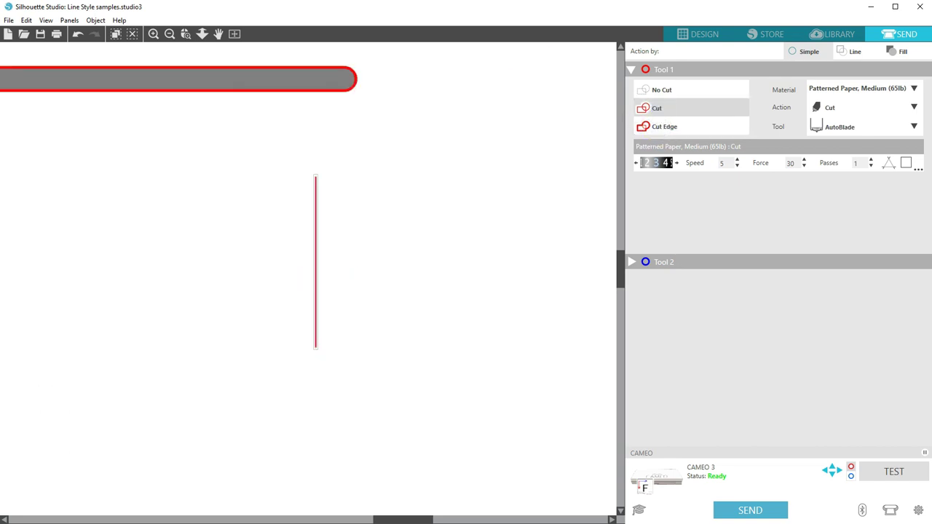
Move the vertical test line off the mat and return to the Design screen
{"action": "left_click", "coordinate": [234, 34]}
{"action": "left_click_drag", "start_coordinate": [430, 275], "coordinate": [527, 271]}
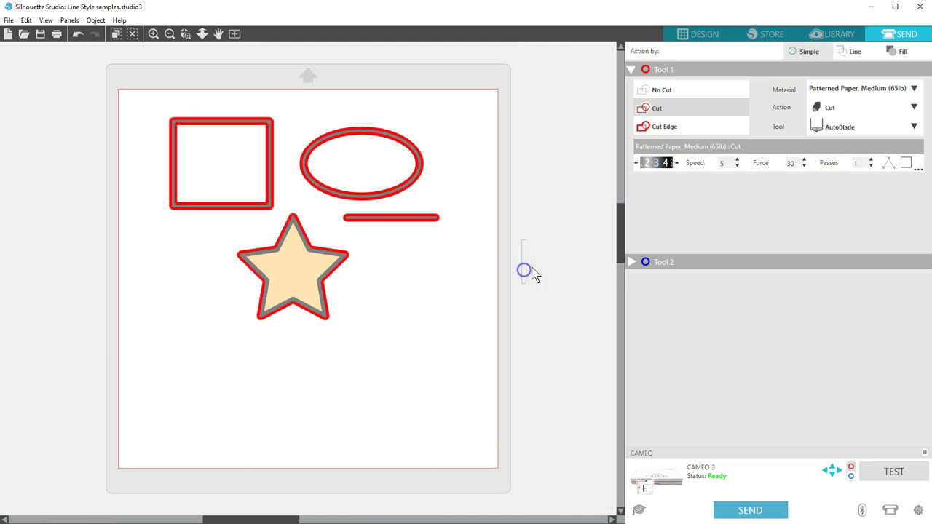
{"action": "left_click", "coordinate": [713, 33]}
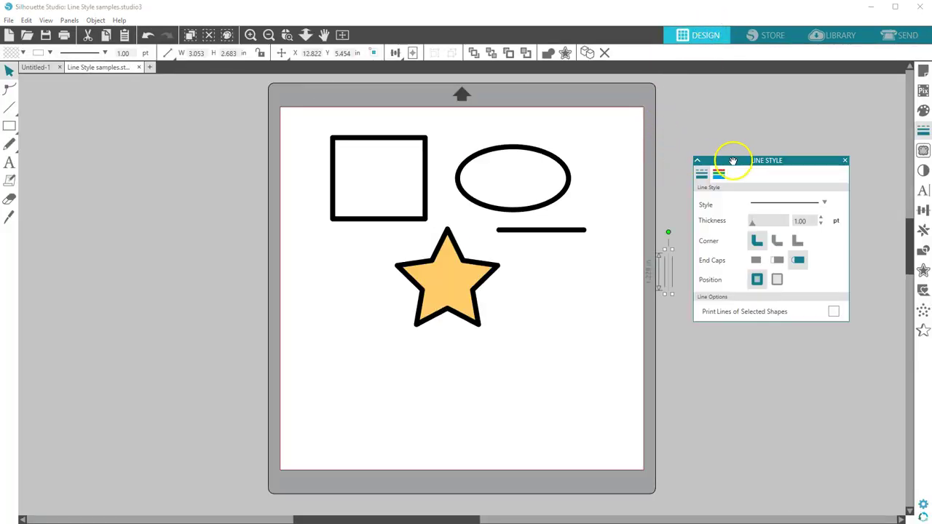
{"action": "left_click", "coordinate": [682, 127]}
{"action": "left_click_drag", "start_coordinate": [730, 157], "coordinate": [651, 142]}
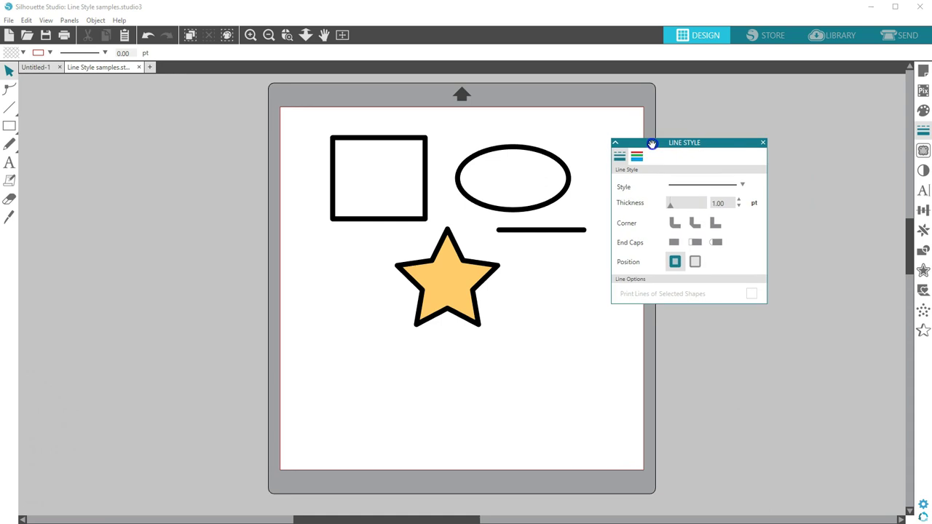